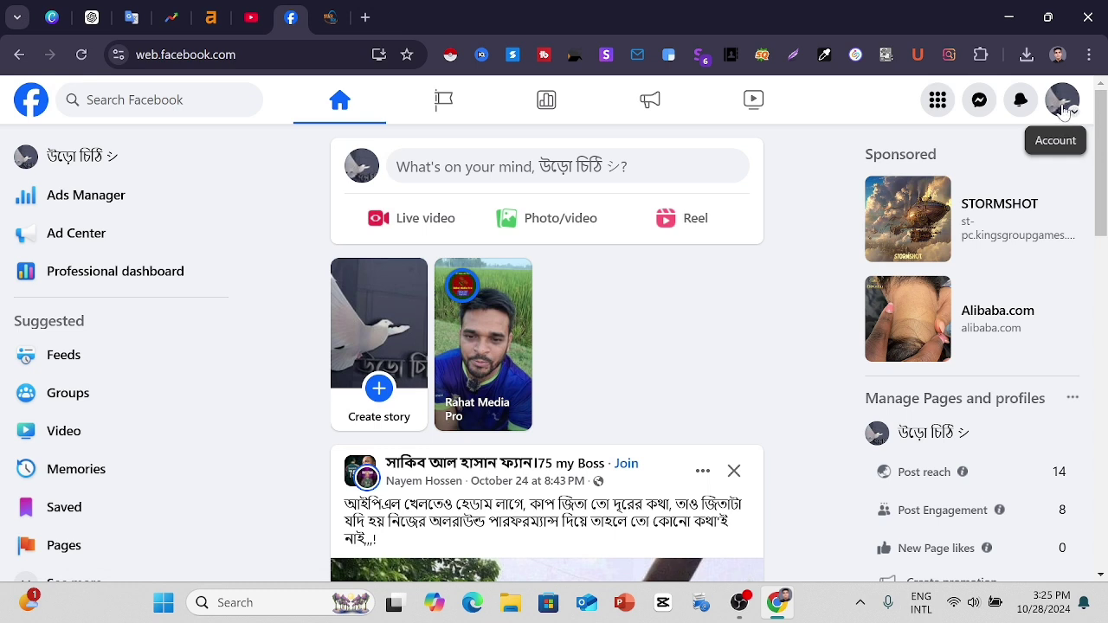
- Open the Page's Settings from the account's Settings & privacy options
click(1064, 109)
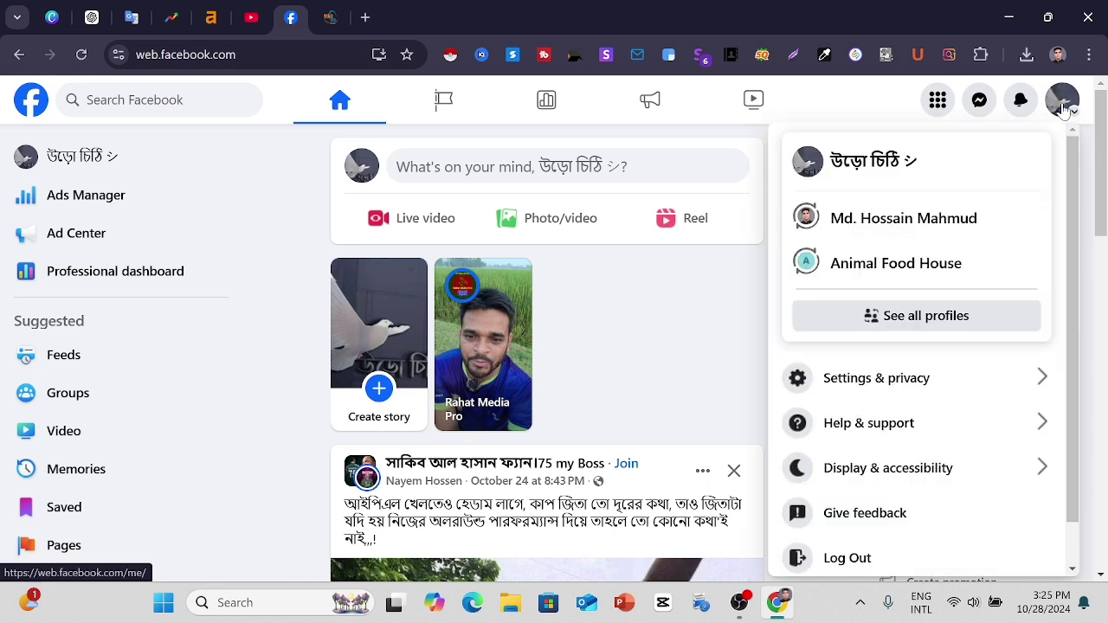
click(868, 392)
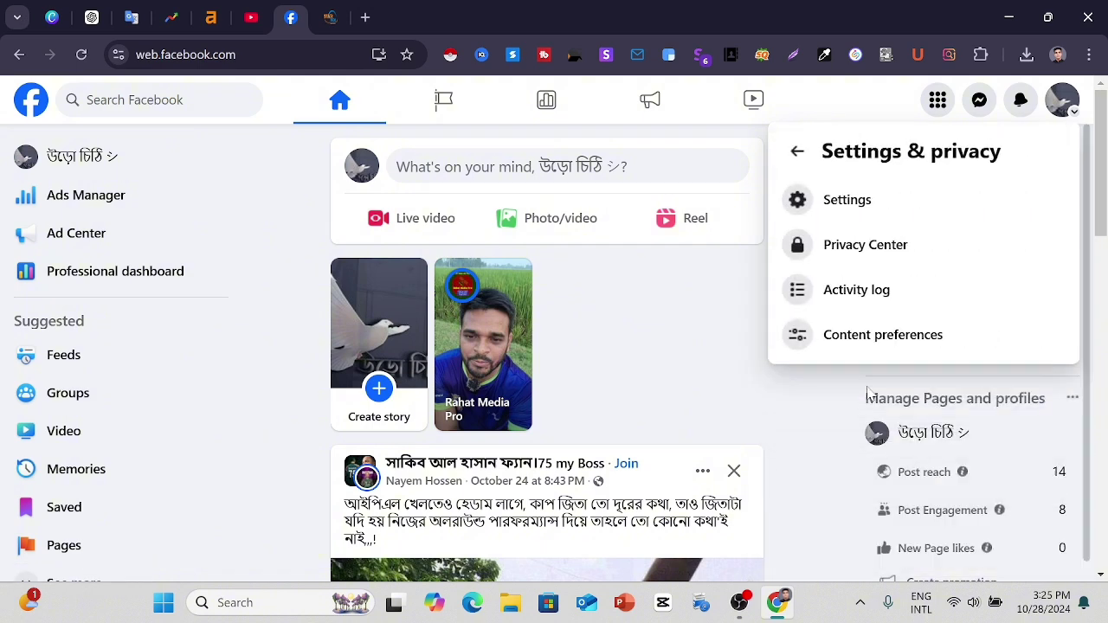
click(880, 215)
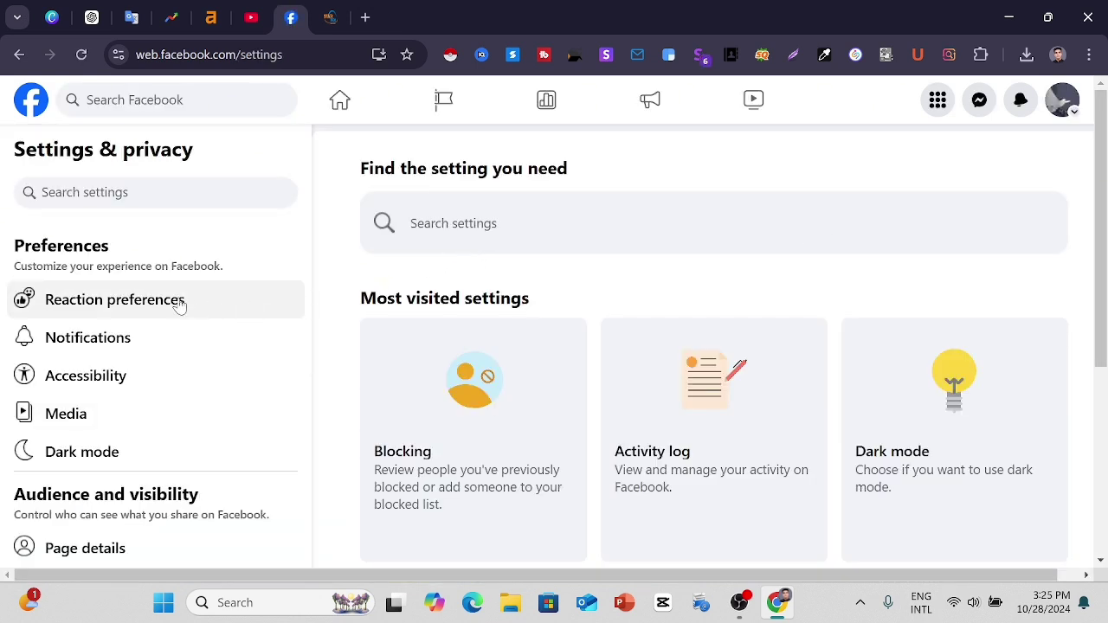
- Open the Page access settings within the Page setup section
scroll(160, 310, down, 1)
scroll(158, 309, up, 1)
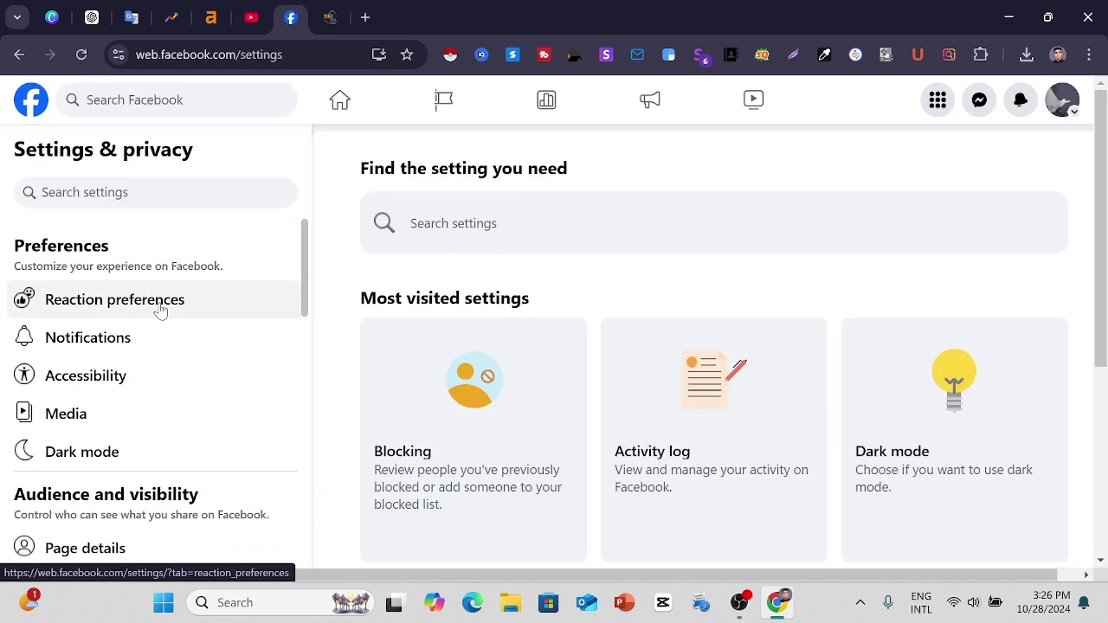
scroll(157, 313, down, 3)
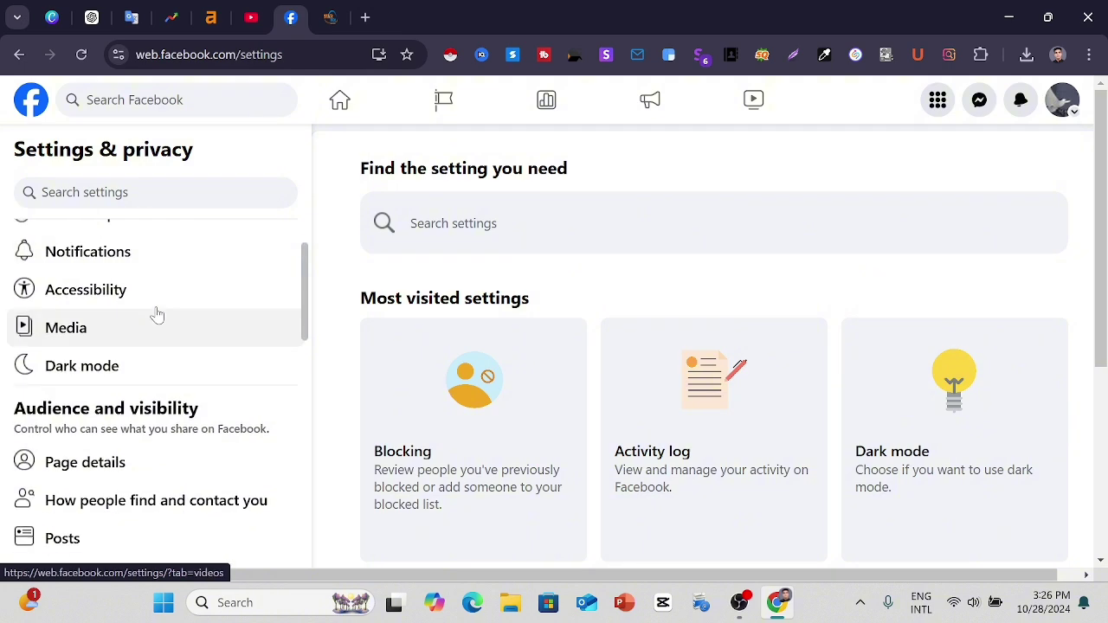
scroll(157, 313, down, 2)
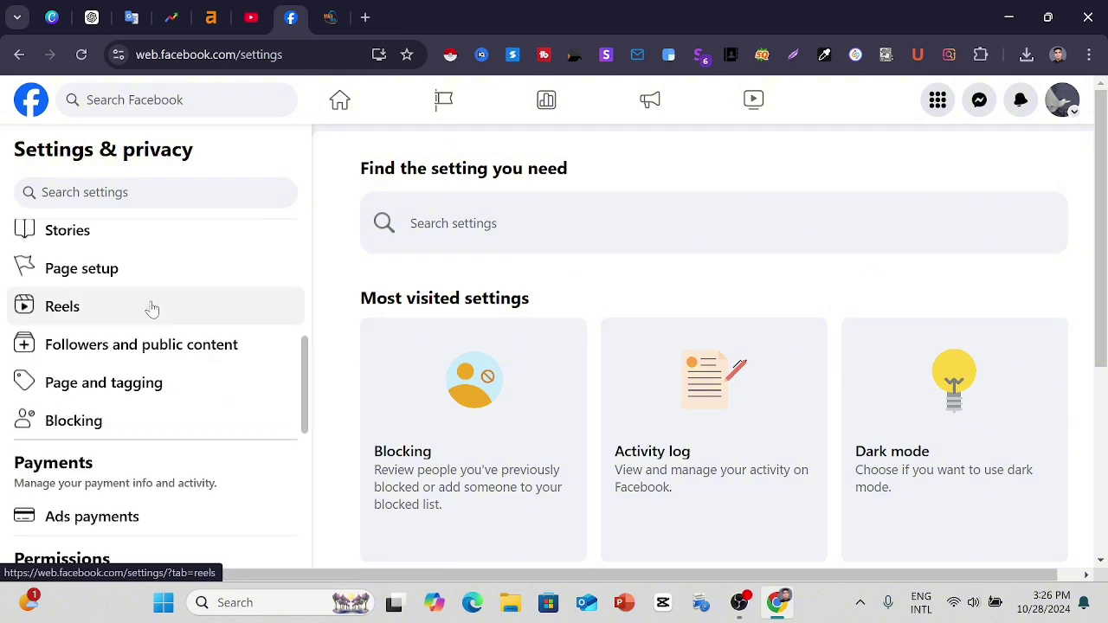
click(123, 281)
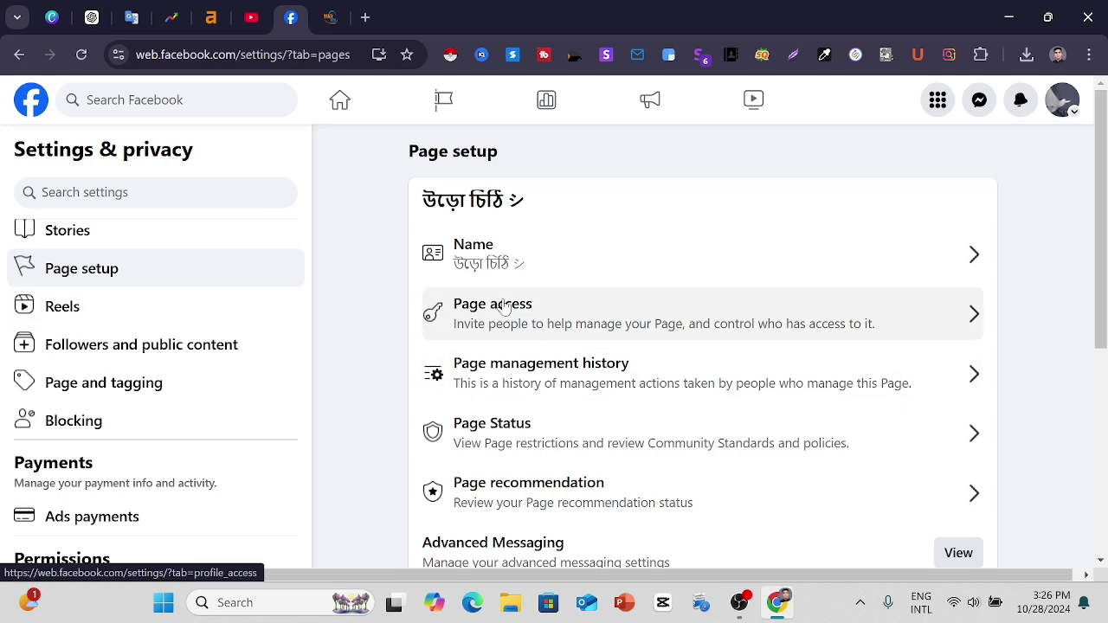
scroll(571, 329, down, 4)
scroll(582, 343, up, 4)
click(492, 324)
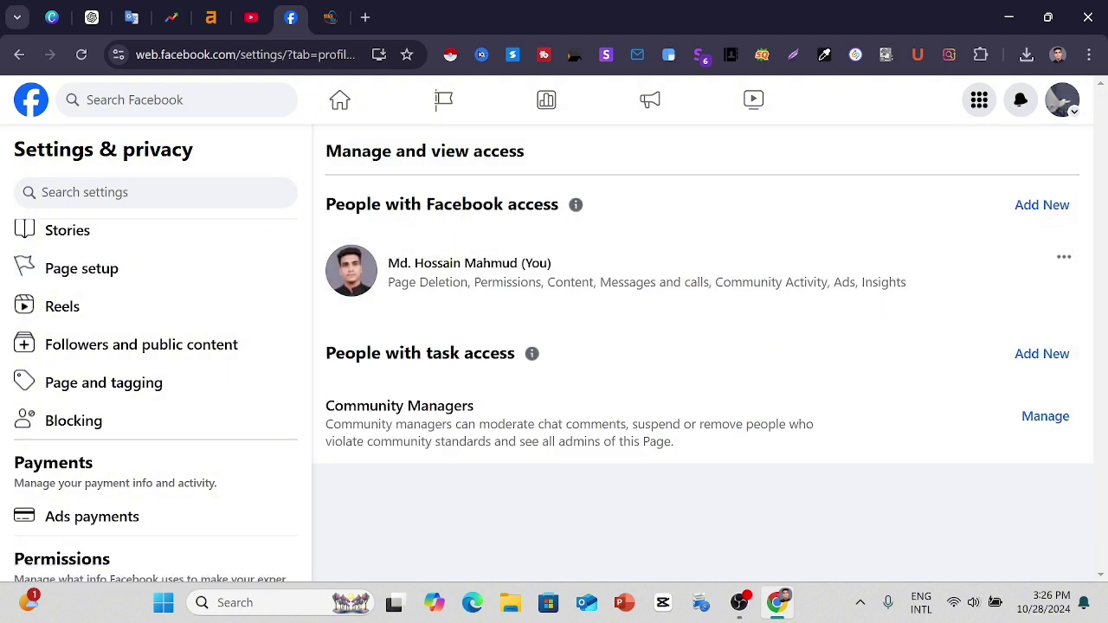
drag(325, 204, 608, 202)
click(610, 203)
drag(323, 353, 586, 350)
click(585, 351)
drag(324, 353, 521, 360)
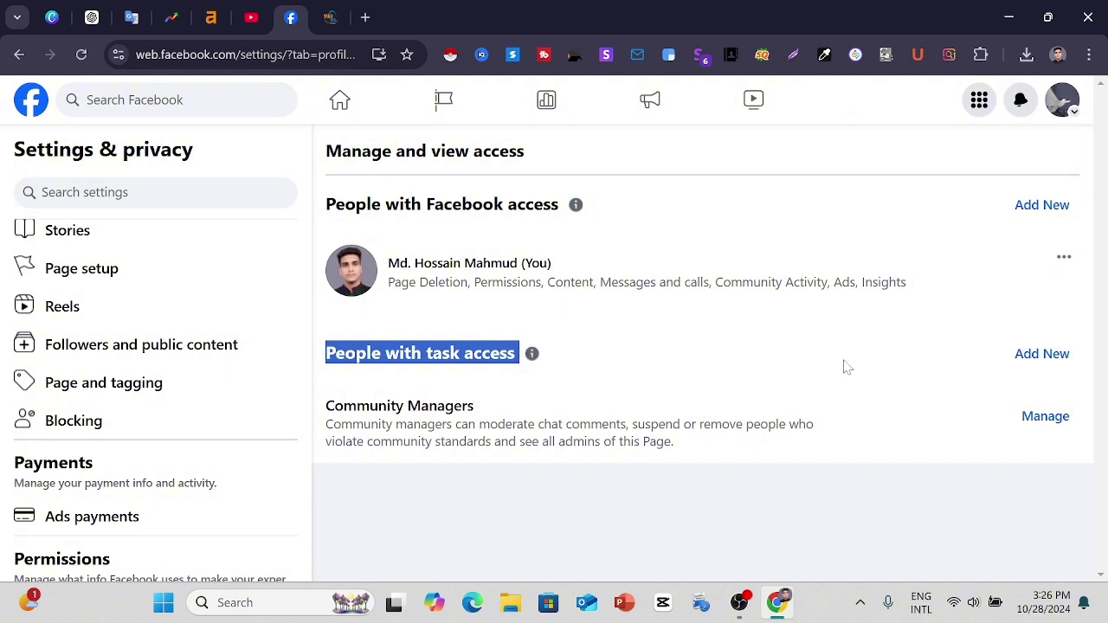
- Start adding a new person with task access, search for the person's name and select the matching profile
click(1044, 364)
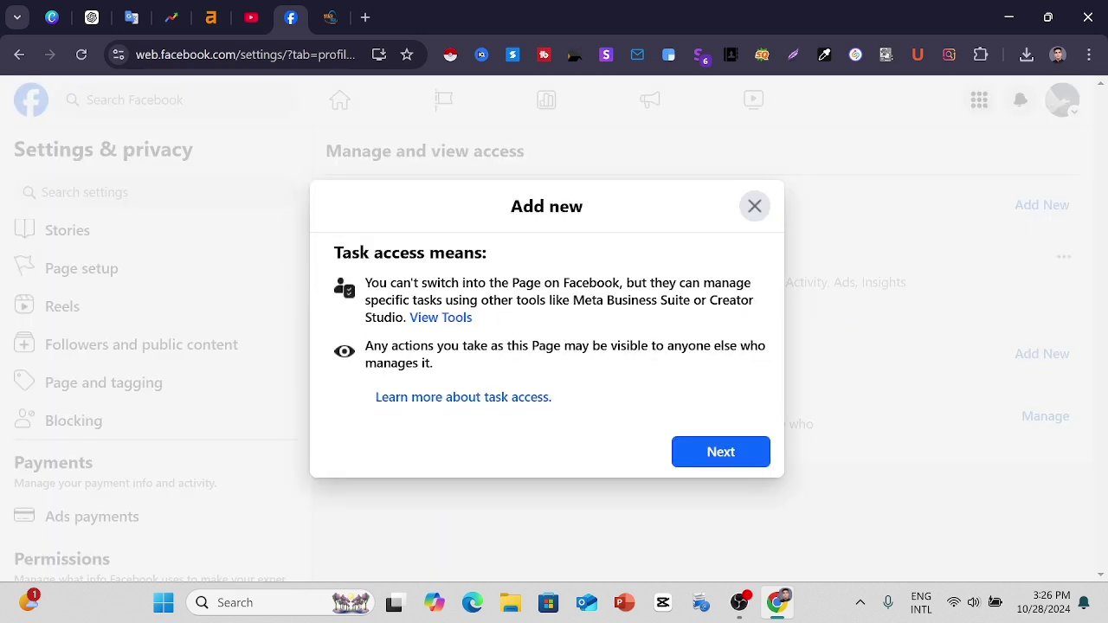
click(716, 464)
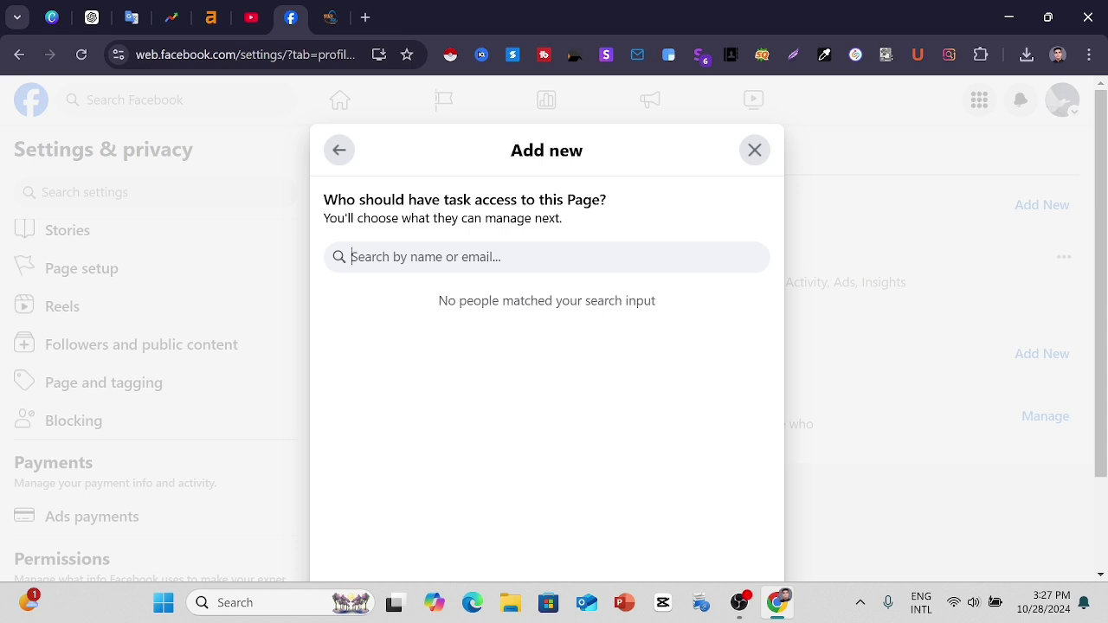
text(Hossain)
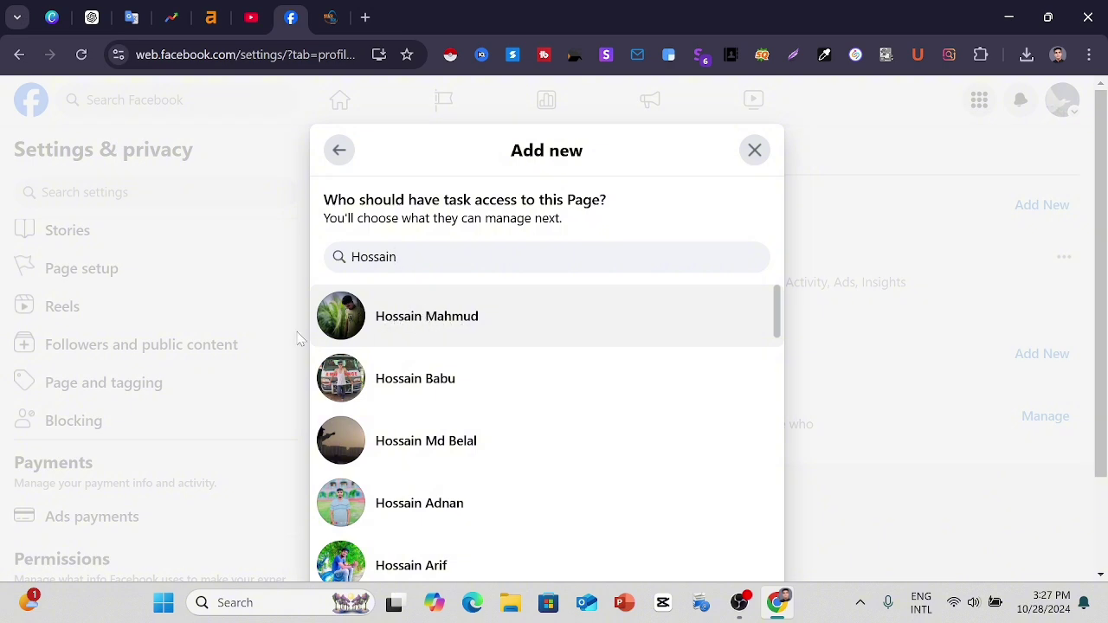
click(423, 333)
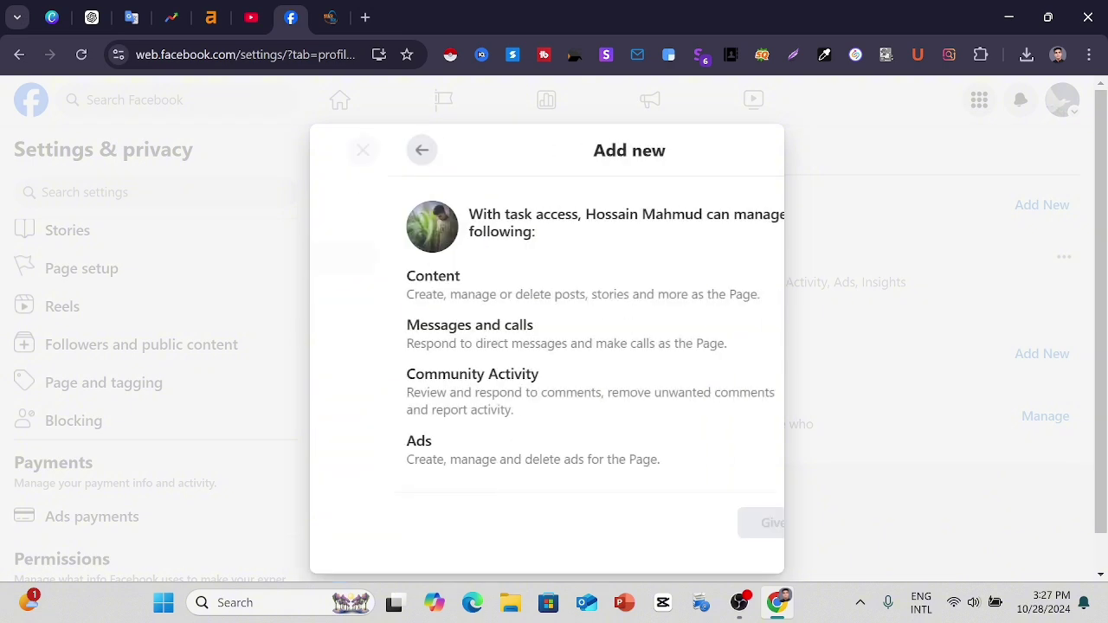
- Enable the Content, Messages and calls, Community Activity and Ads permissions for the selected person
scroll(552, 337, down, 2)
scroll(524, 329, up, 2)
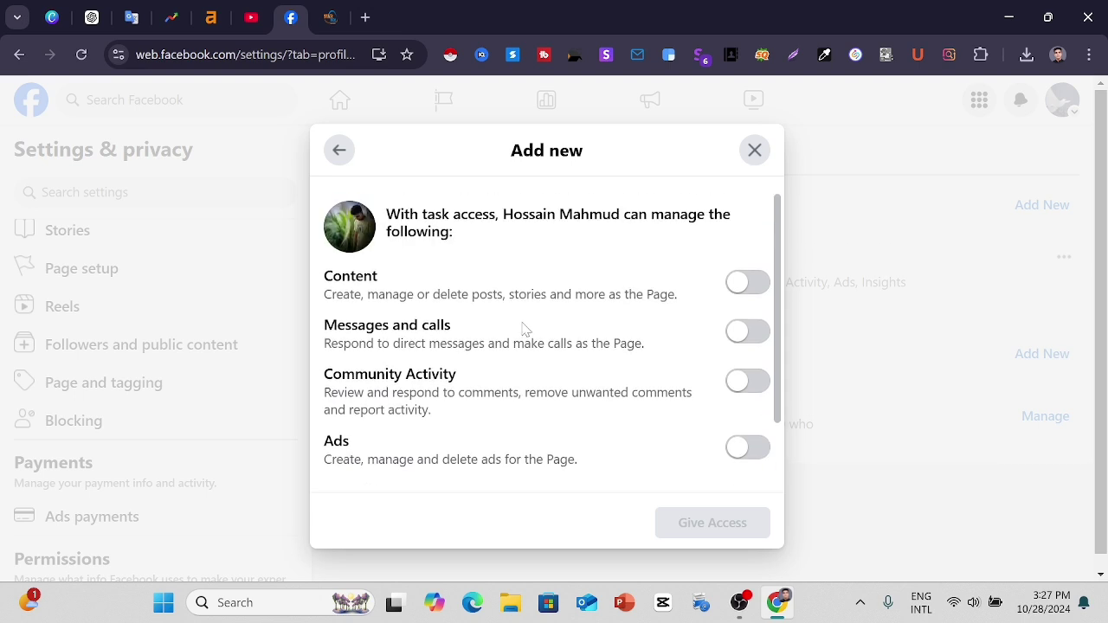
scroll(523, 329, down, 2)
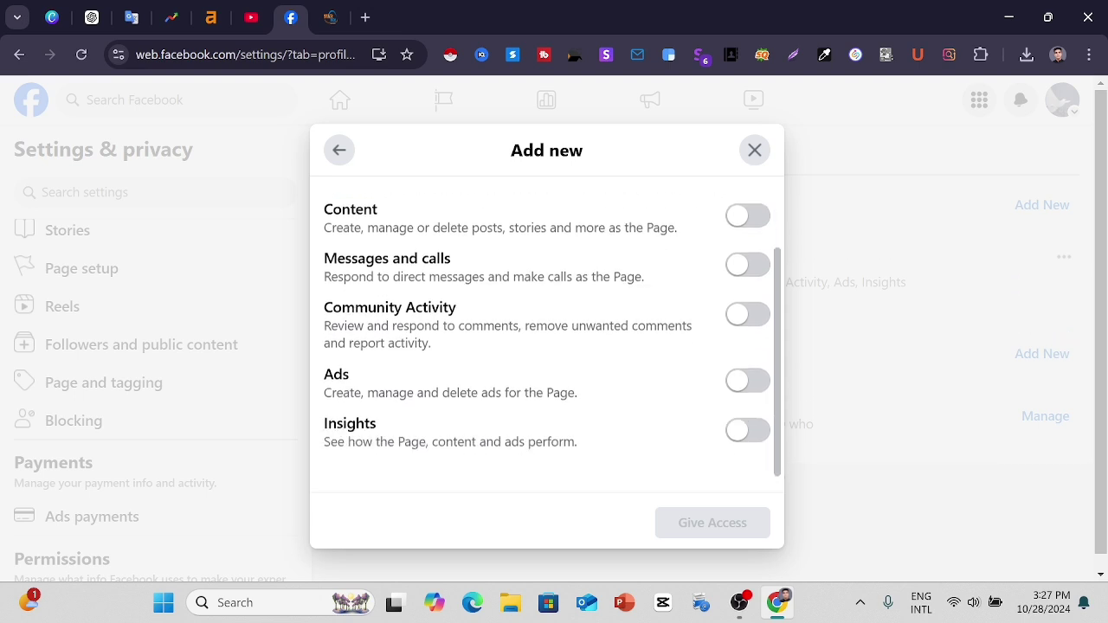
scroll(518, 342, up, 2)
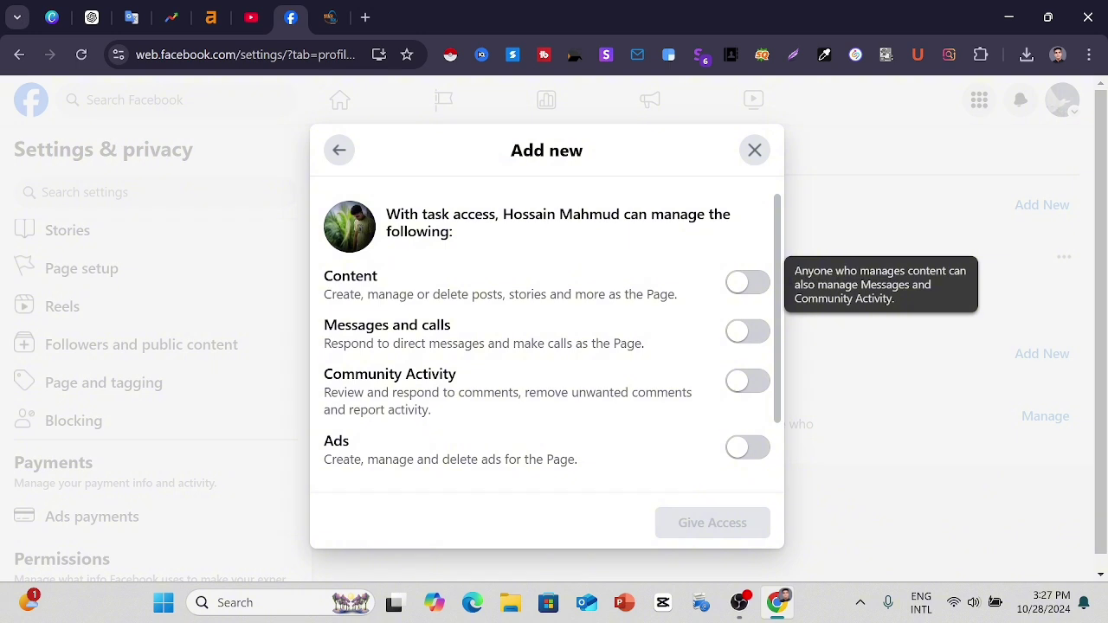
click(748, 290)
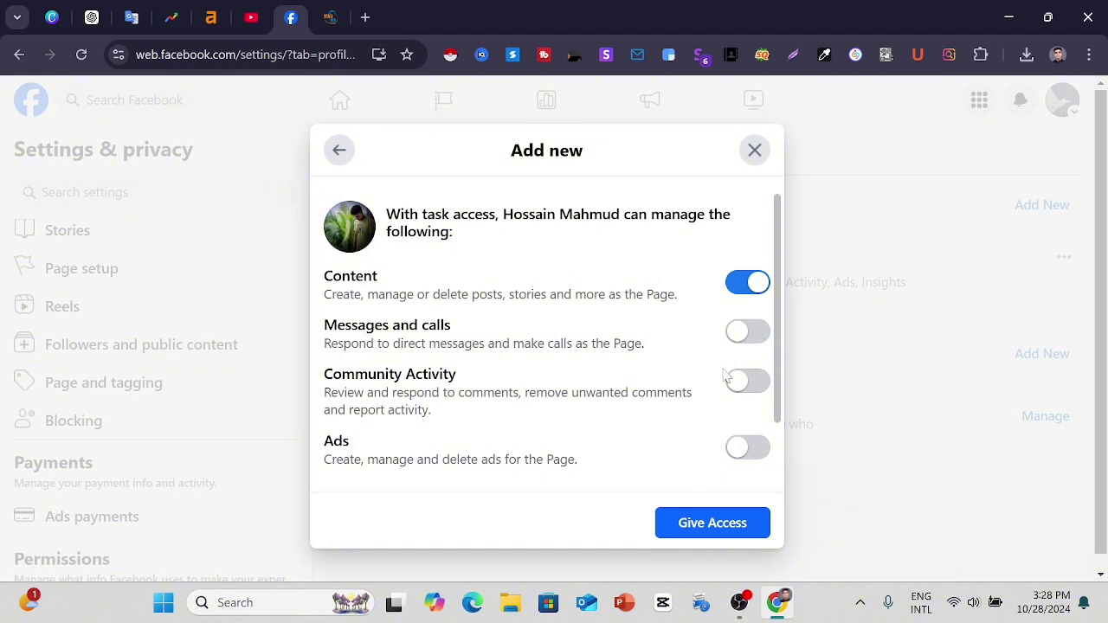
click(741, 344)
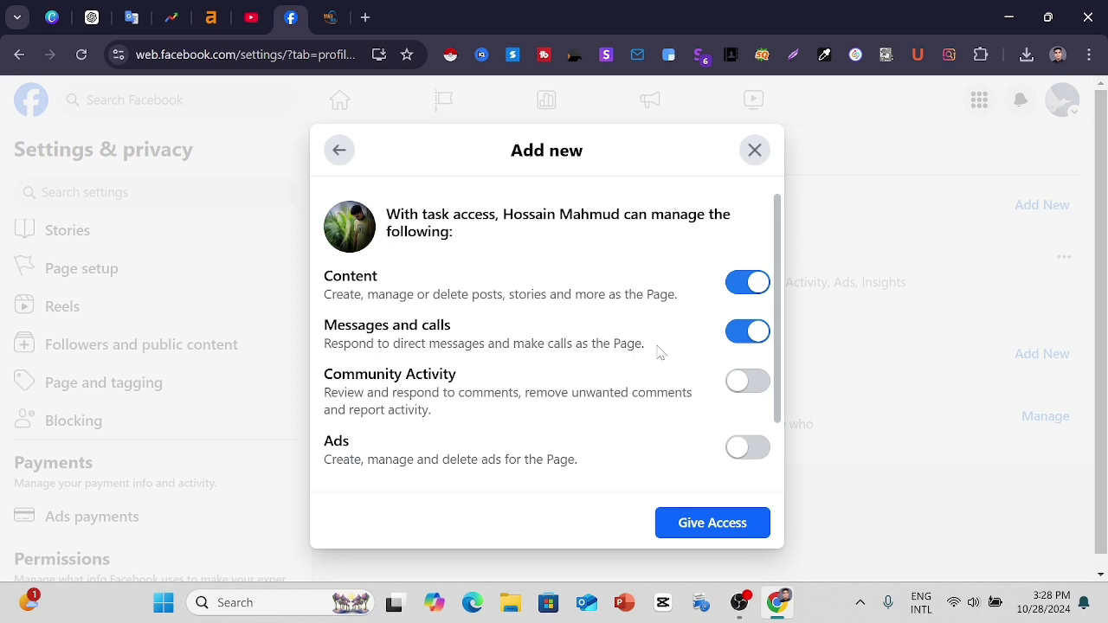
scroll(606, 359, down, 2)
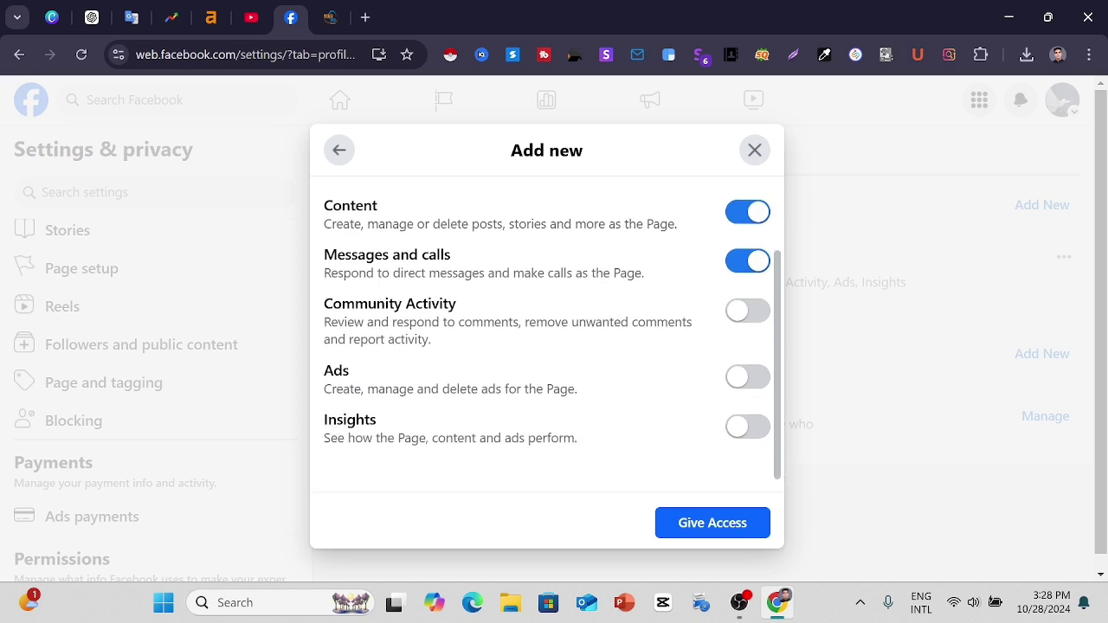
click(748, 314)
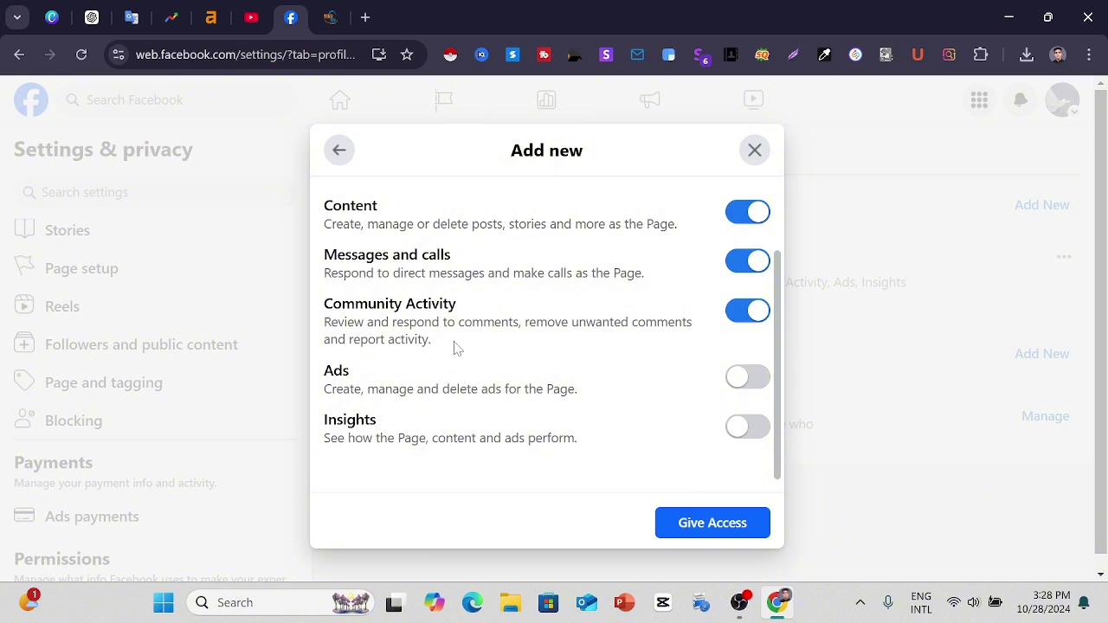
drag(458, 323, 572, 322)
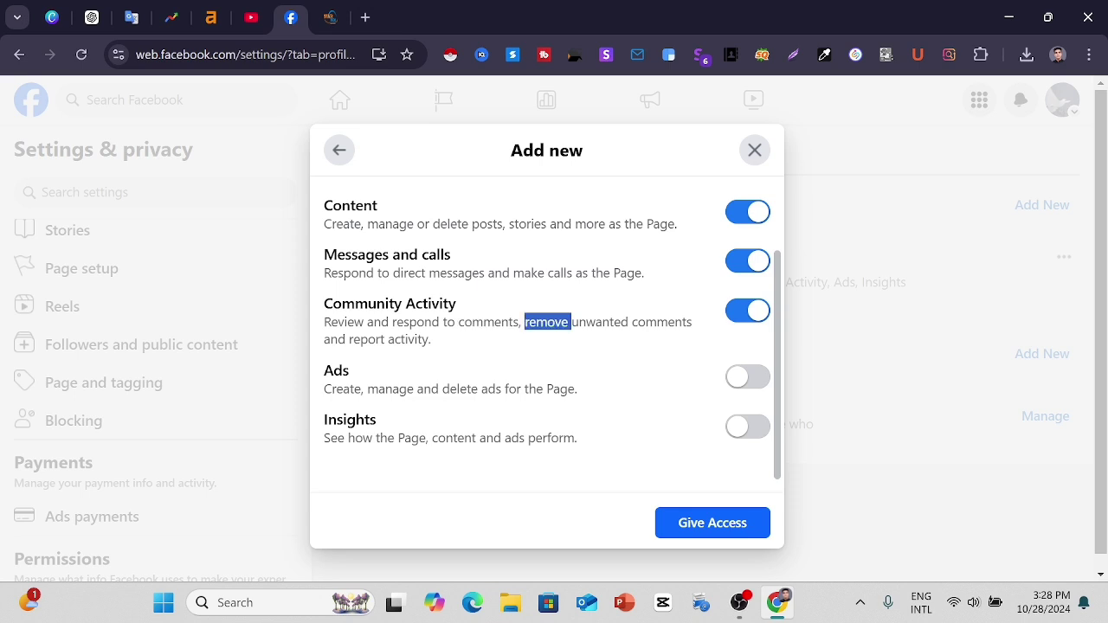
click(627, 379)
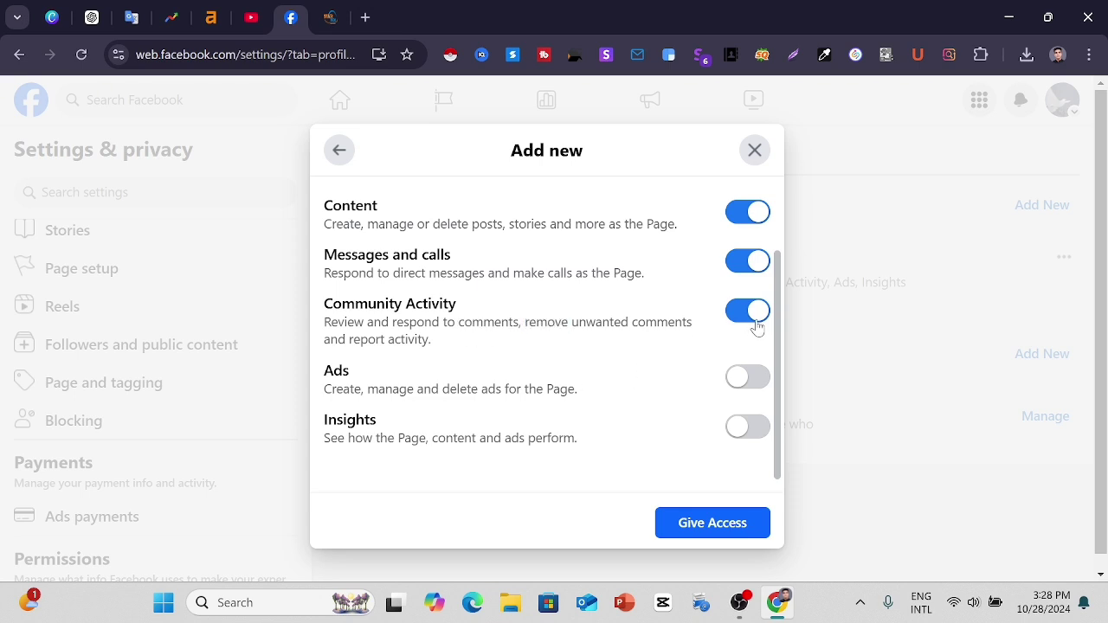
click(739, 388)
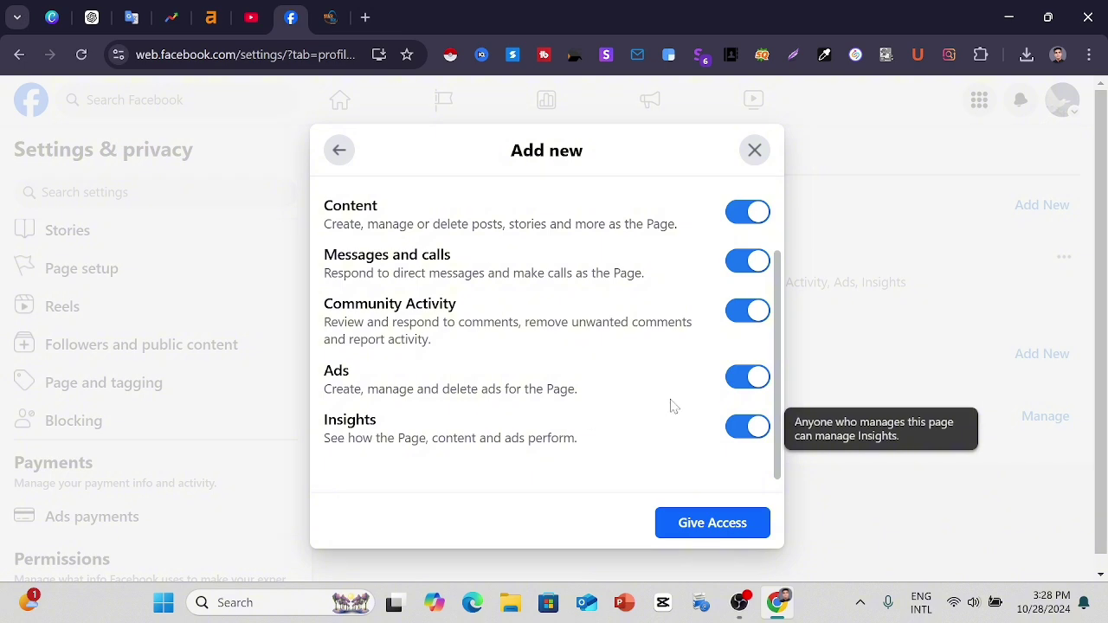
scroll(668, 410, up, 1)
scroll(668, 410, down, 1)
scroll(668, 408, up, 1)
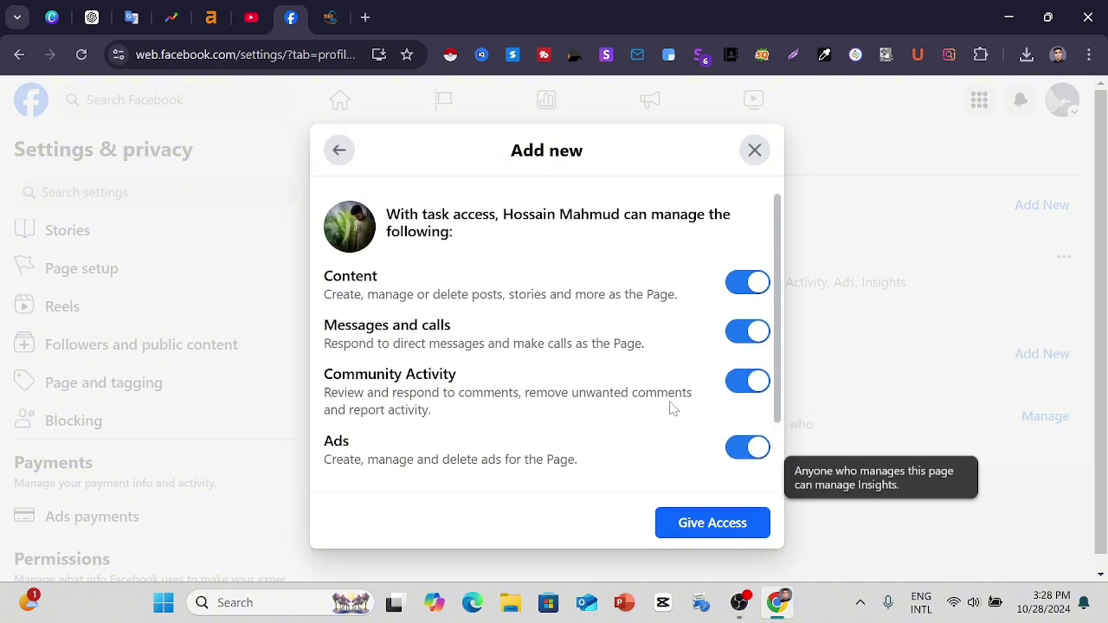
scroll(667, 408, down, 1)
scroll(663, 410, up, 1)
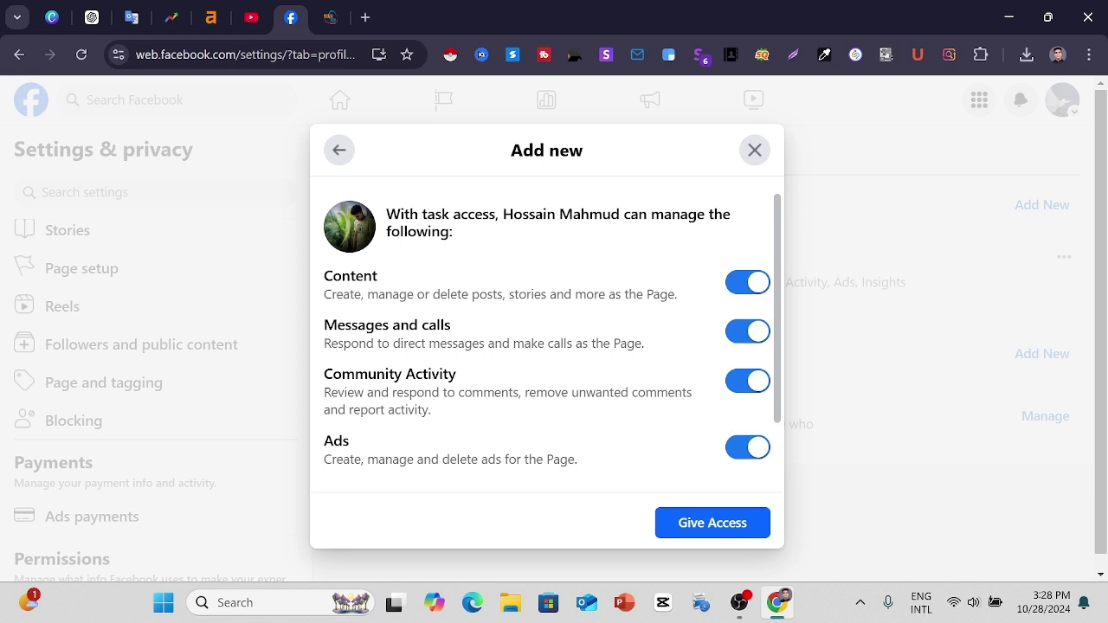
click(750, 332)
click(752, 334)
scroll(603, 398, down, 1)
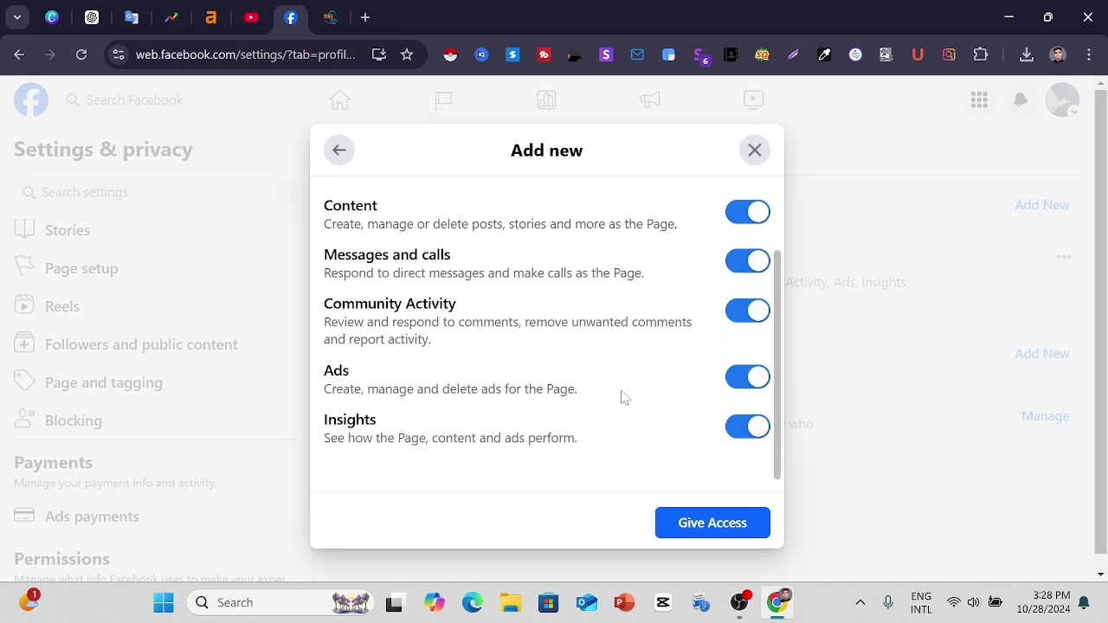
- Give the selected person task access and confirm it with the Facebook profile password
click(708, 523)
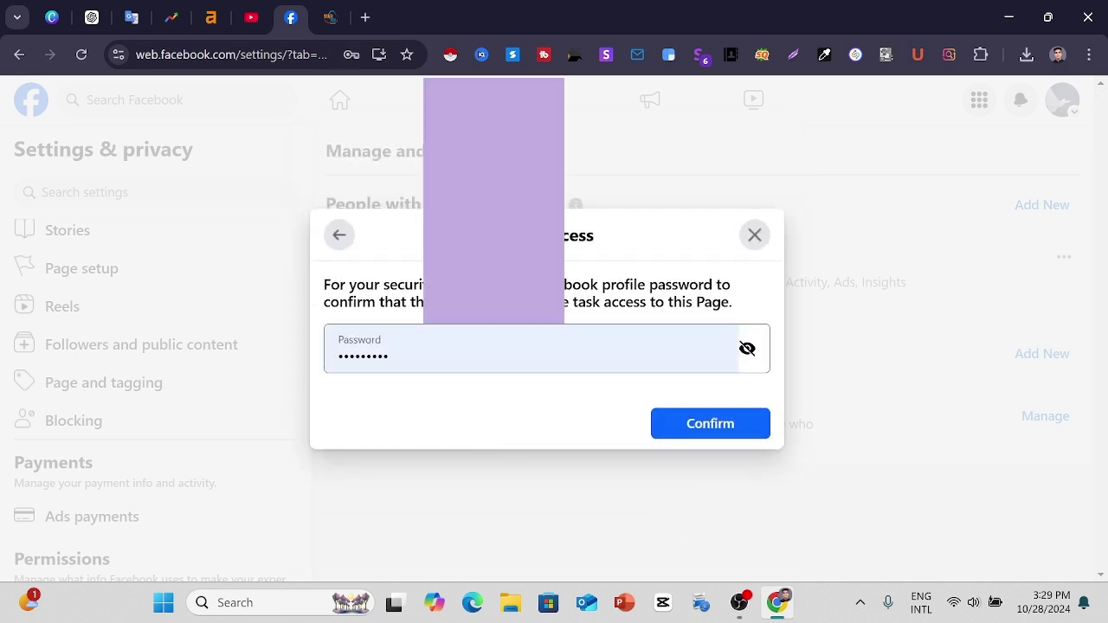
click(519, 349)
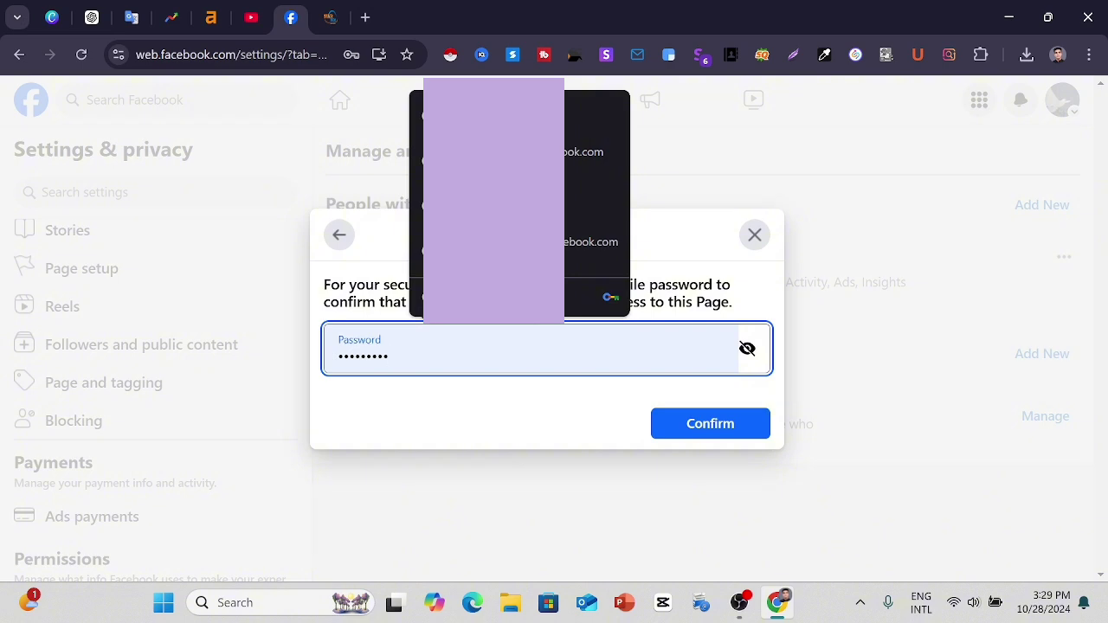
click(712, 425)
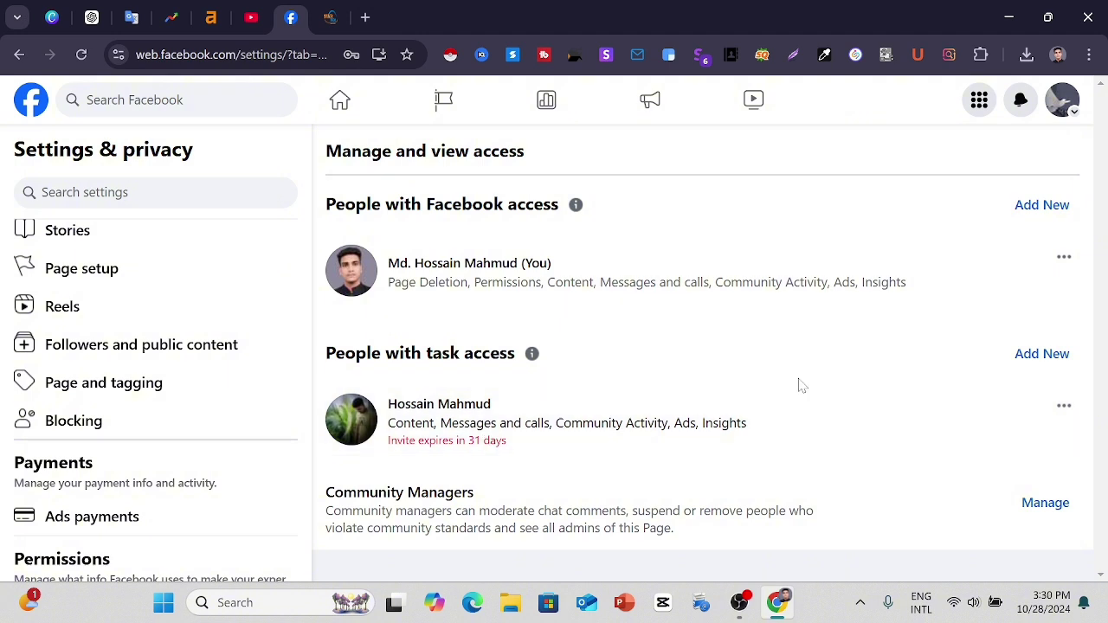
- Reload the Page access settings and view the management options for the person with task access
right_click(806, 216)
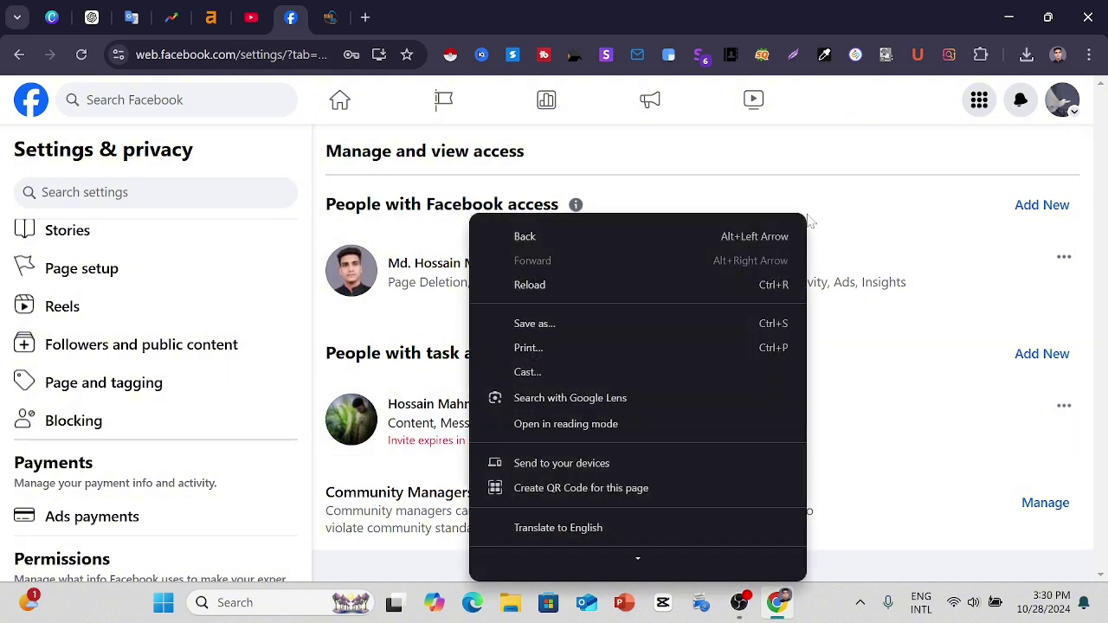
click(634, 286)
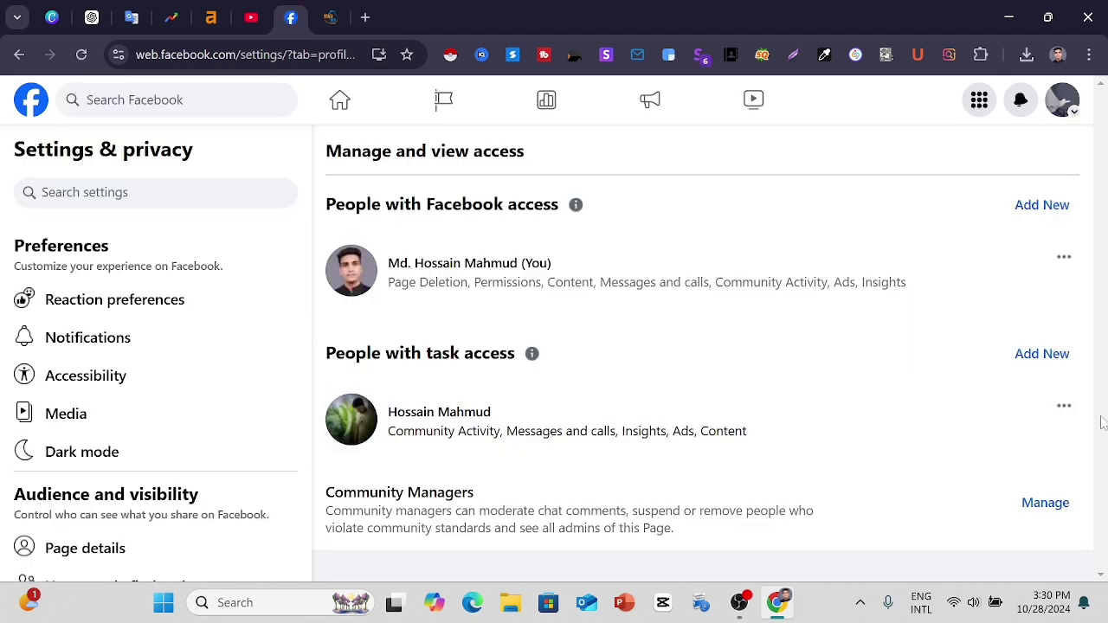
click(1063, 407)
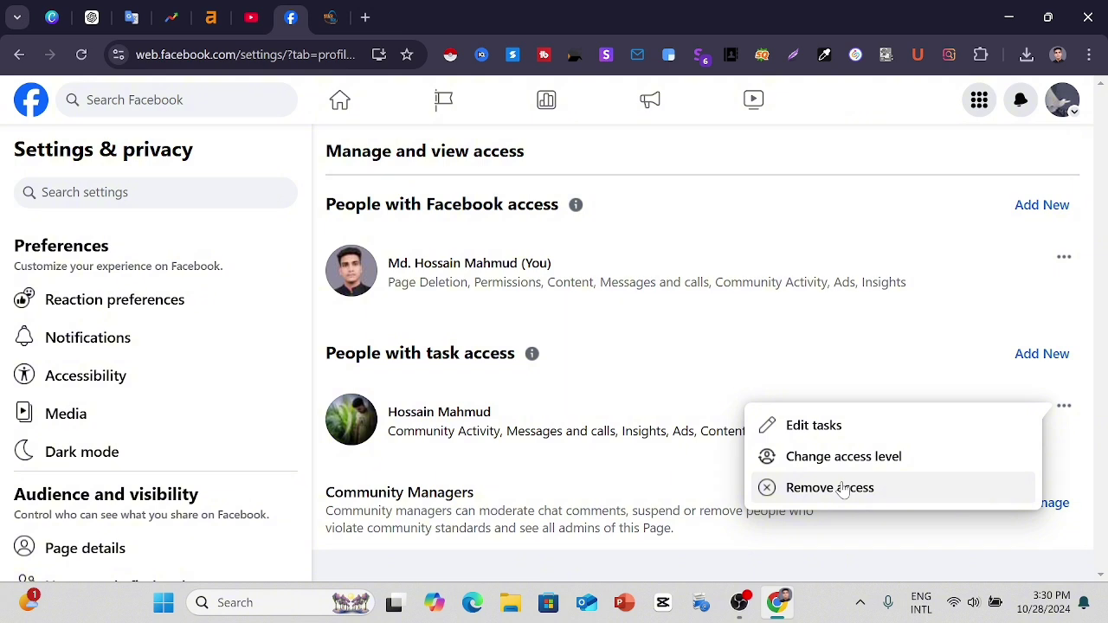
click(763, 366)
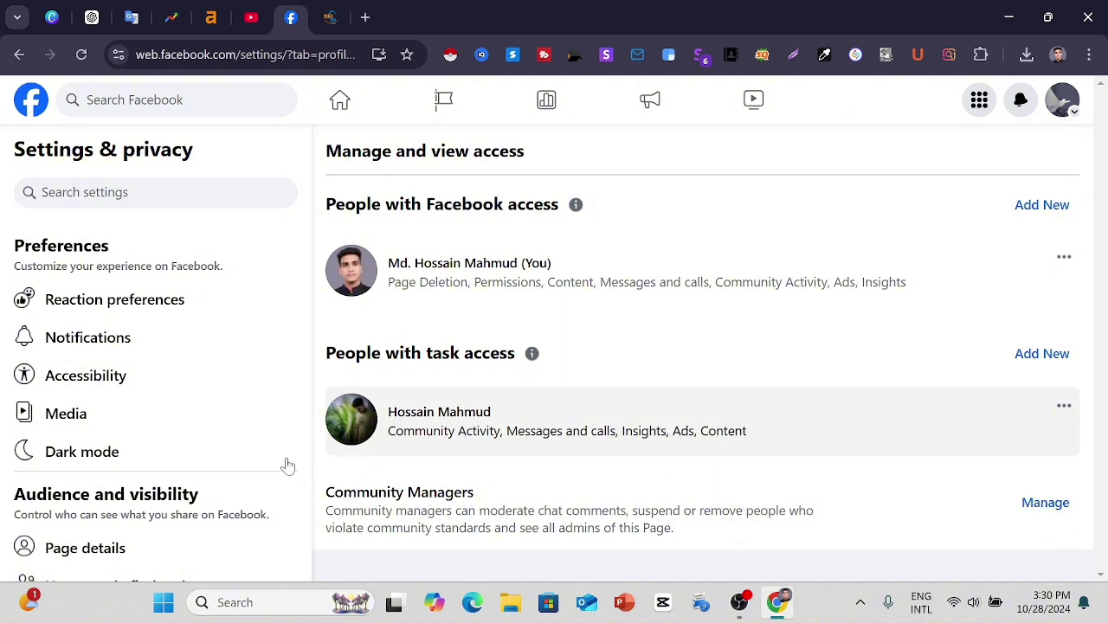
scroll(287, 462, down, 5)
scroll(539, 413, up, 5)
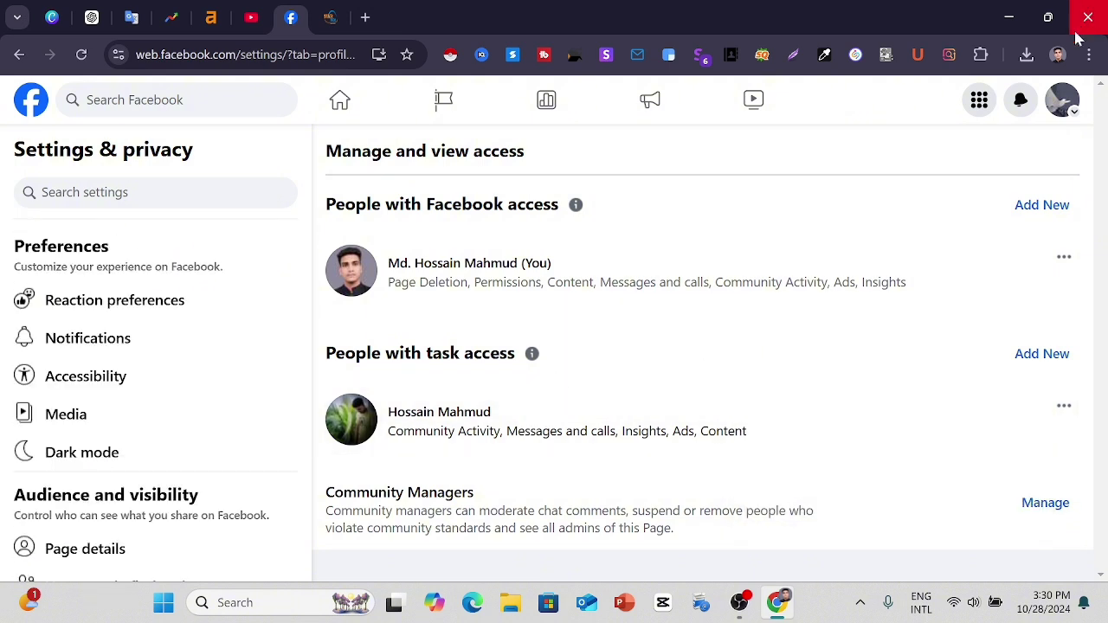